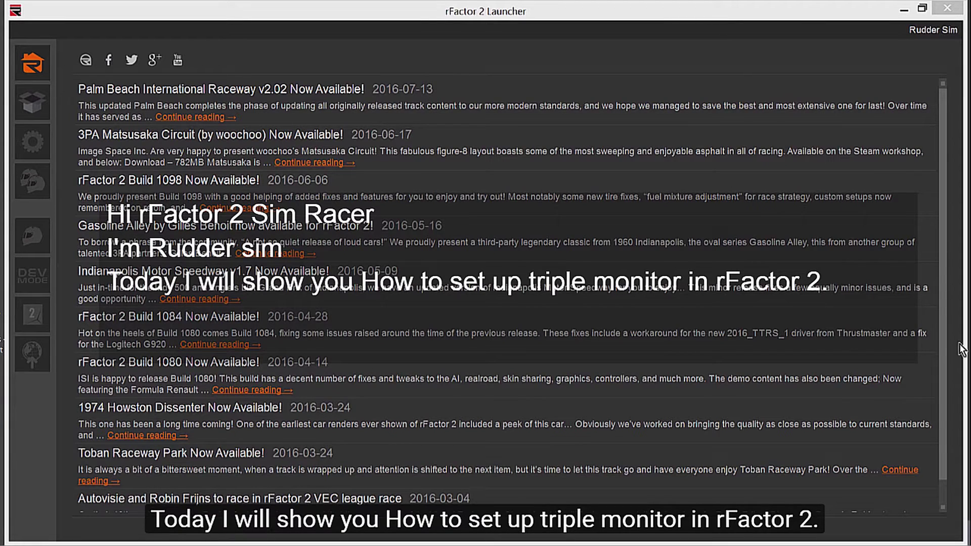
Launch single player and reach the main race menu with Portugal GT Layout and the BT20 #5
{"action": "left_click", "coordinate": [27, 235]}
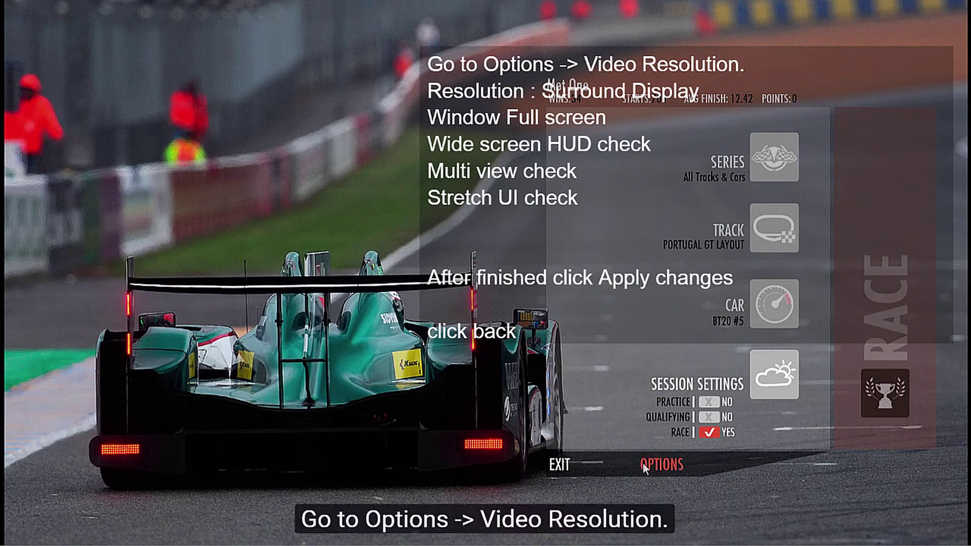
Set the video window mode to Fullscreen in the Video Res options
{"action": "left_click", "coordinate": [649, 463]}
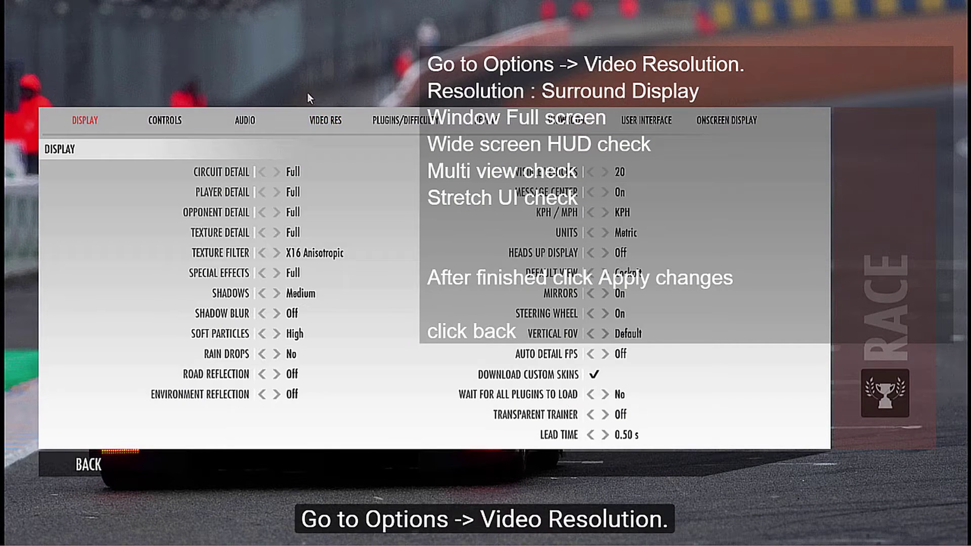
{"action": "left_click", "coordinate": [335, 128]}
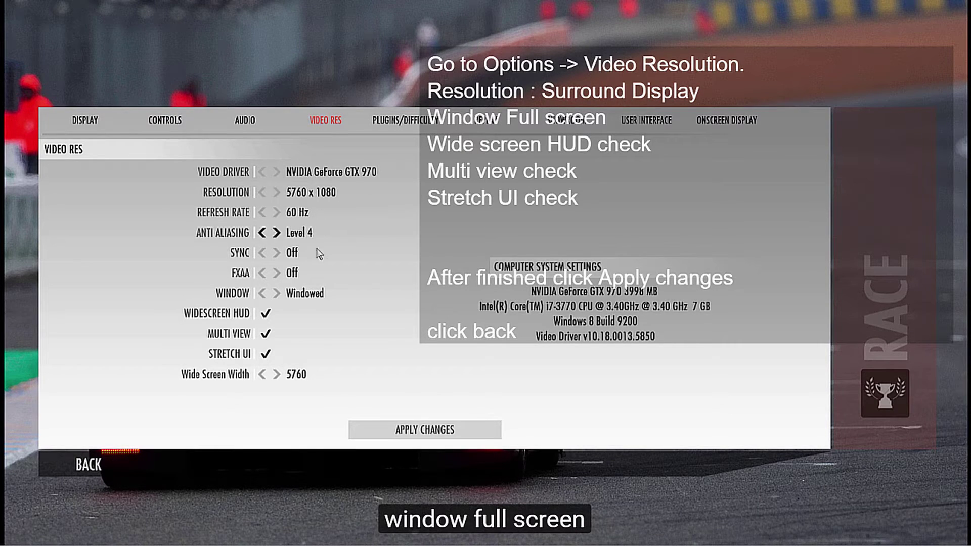
{"action": "left_click", "coordinate": [278, 294]}
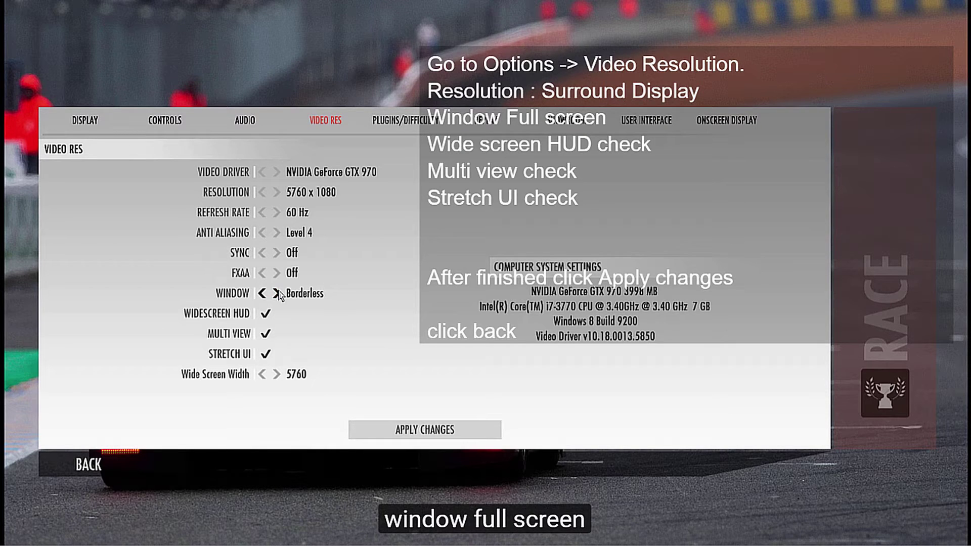
{"action": "left_click", "coordinate": [277, 294]}
{"action": "left_click", "coordinate": [262, 294]}
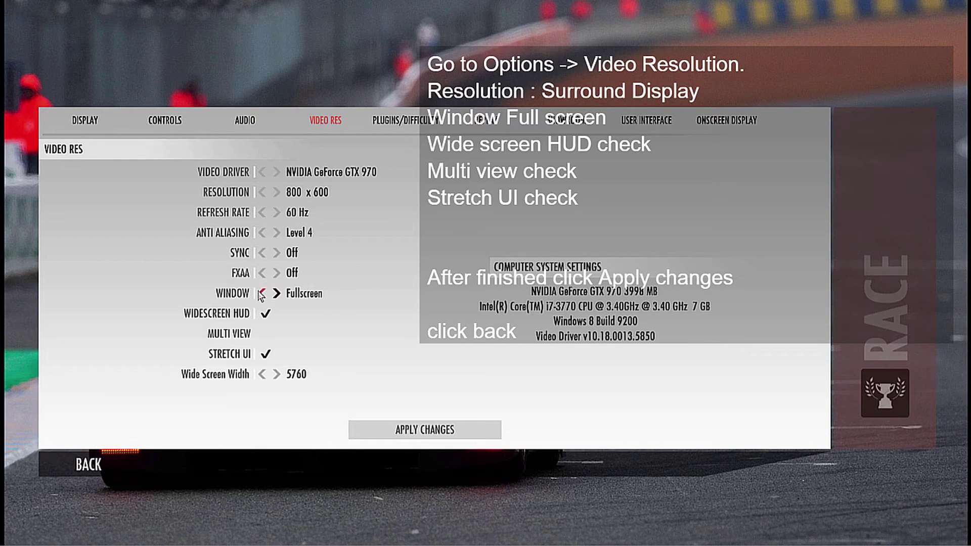
Set the resolution to 5760 x 1080, enable Multi View, and return to the main menu
{"action": "left_click", "coordinate": [276, 192]}
{"action": "left_click", "coordinate": [262, 193]}
{"action": "left_click", "coordinate": [277, 193]}
{"action": "left_click", "coordinate": [276, 193]}
{"action": "left_click", "coordinate": [277, 193]}
{"action": "left_click", "coordinate": [276, 193]}
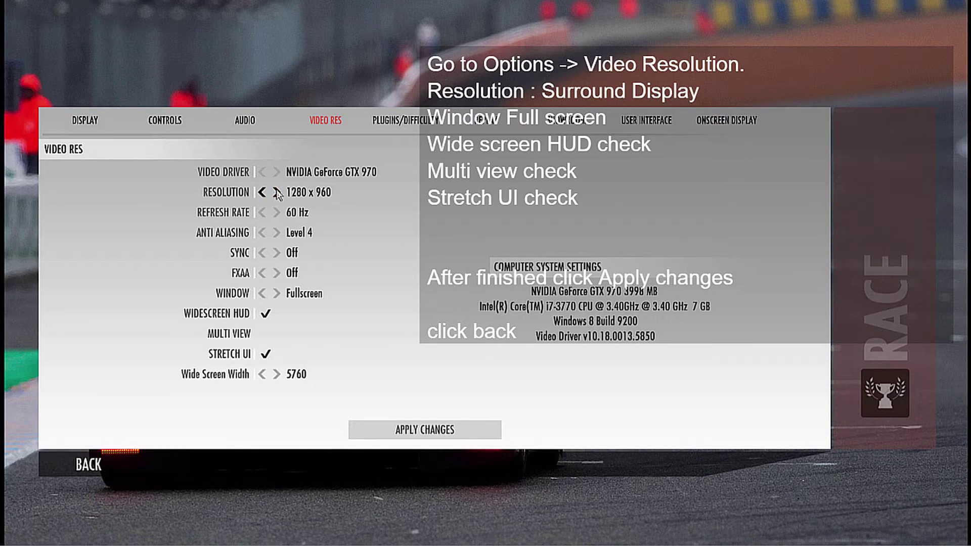
{"action": "left_click", "coordinate": [276, 192]}
{"action": "left_click", "coordinate": [276, 193]}
{"action": "left_click", "coordinate": [277, 193]}
{"action": "left_click", "coordinate": [277, 193]}
{"action": "left_click", "coordinate": [277, 193]}
{"action": "left_click", "coordinate": [276, 193]}
{"action": "left_click", "coordinate": [276, 192]}
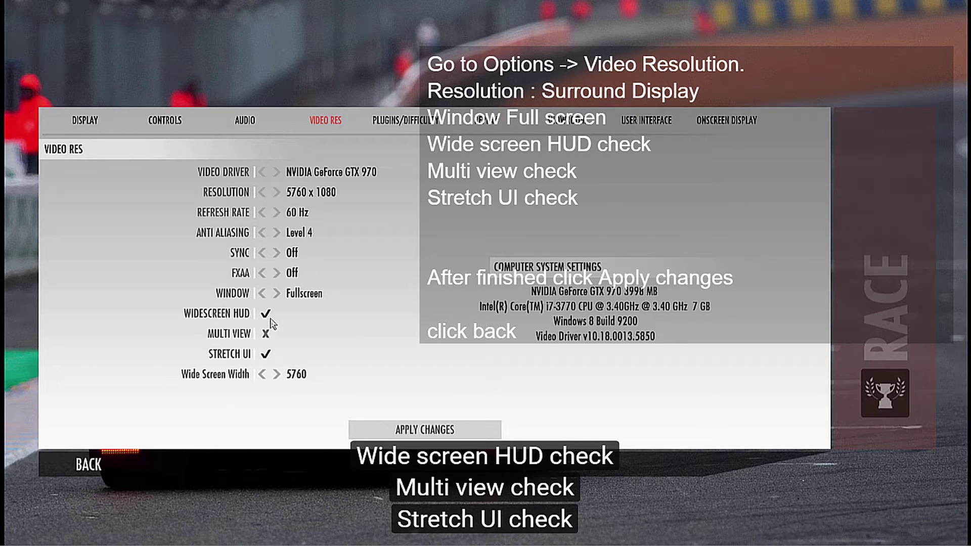
{"action": "left_click", "coordinate": [265, 335]}
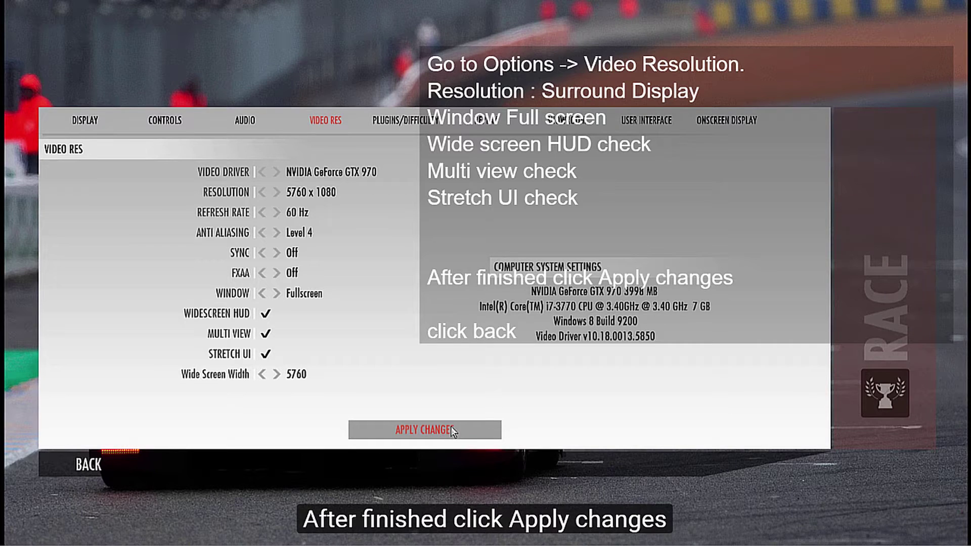
{"action": "left_click", "coordinate": [77, 461]}
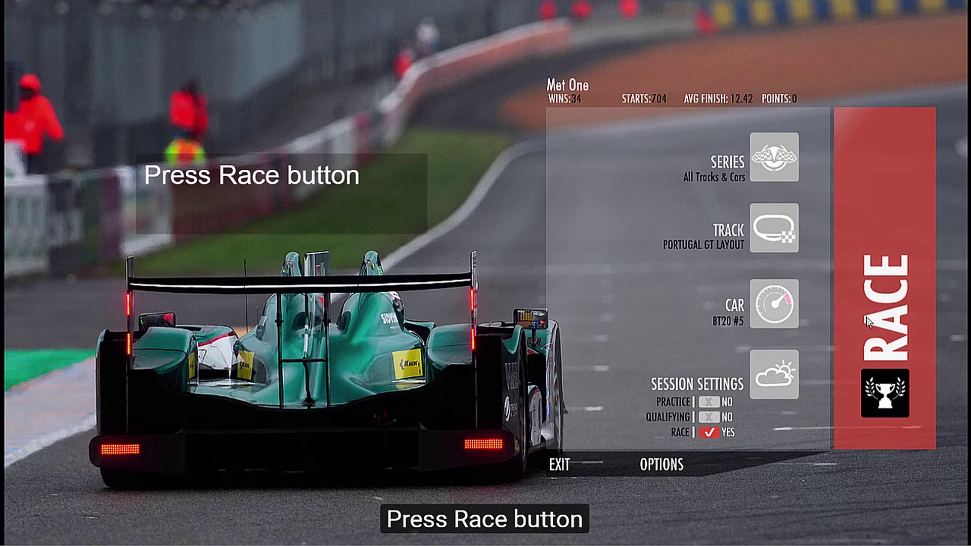
Start the race session and load Portugal International for a 3-lap race
{"action": "left_click", "coordinate": [868, 323]}
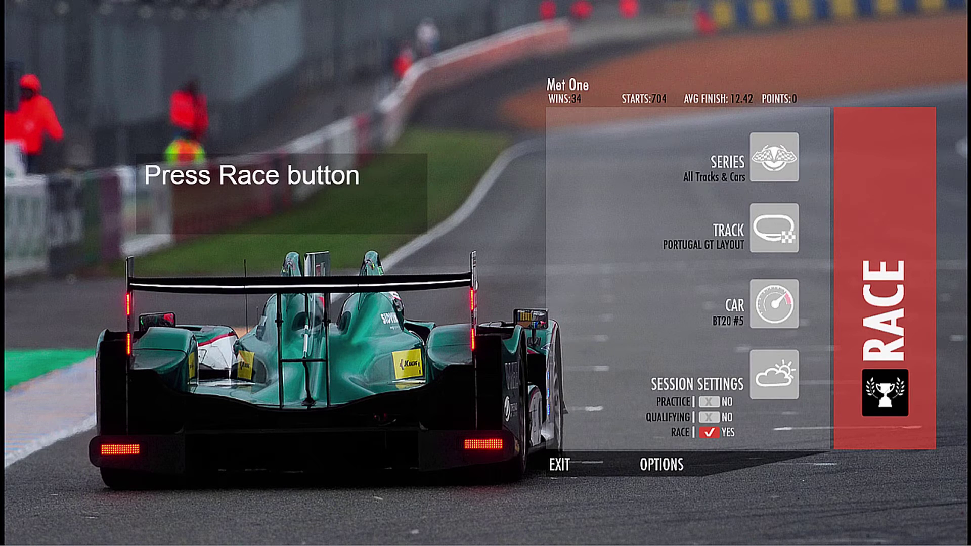
{"action": "key", "text": "Return"}
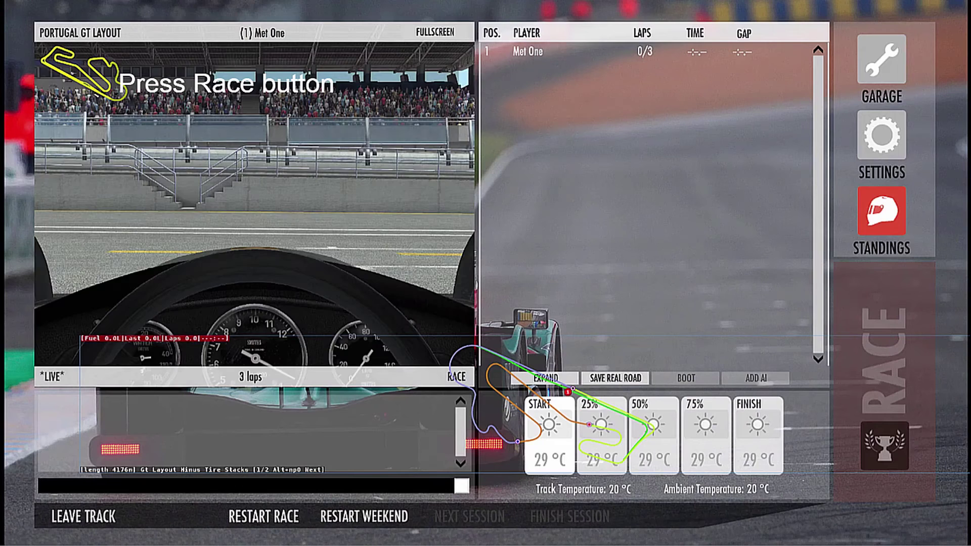
Get into the car, open the triple-monitor window with Ctrl+=, and move it lower and right
{"action": "left_click", "coordinate": [869, 309]}
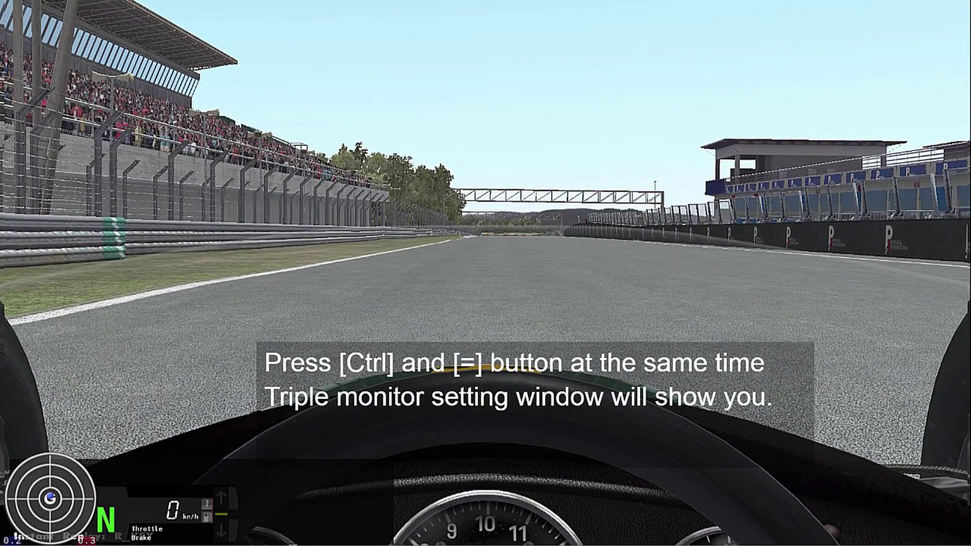
{"action": "key", "text": "ctrl+equal"}
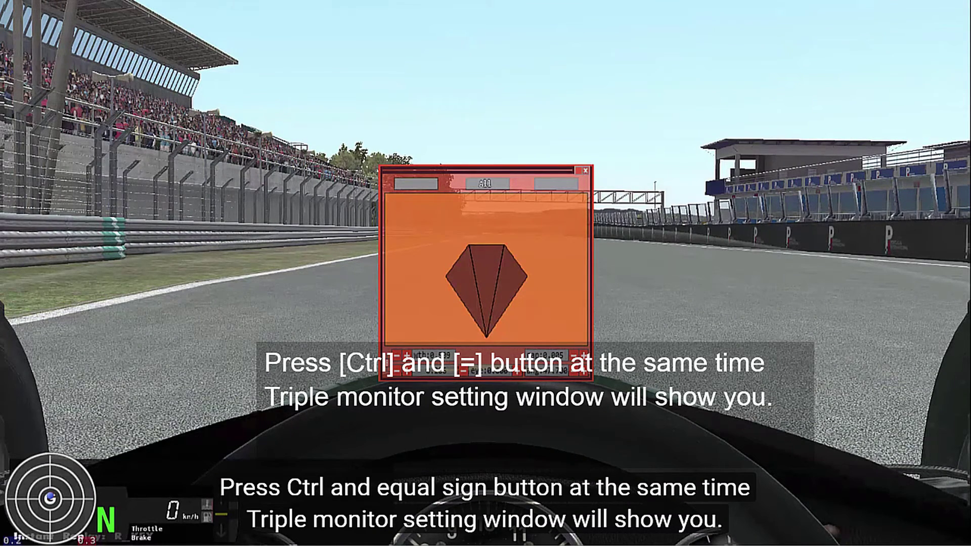
{"action": "left_click_drag", "start_coordinate": [521, 170], "coordinate": [529, 232]}
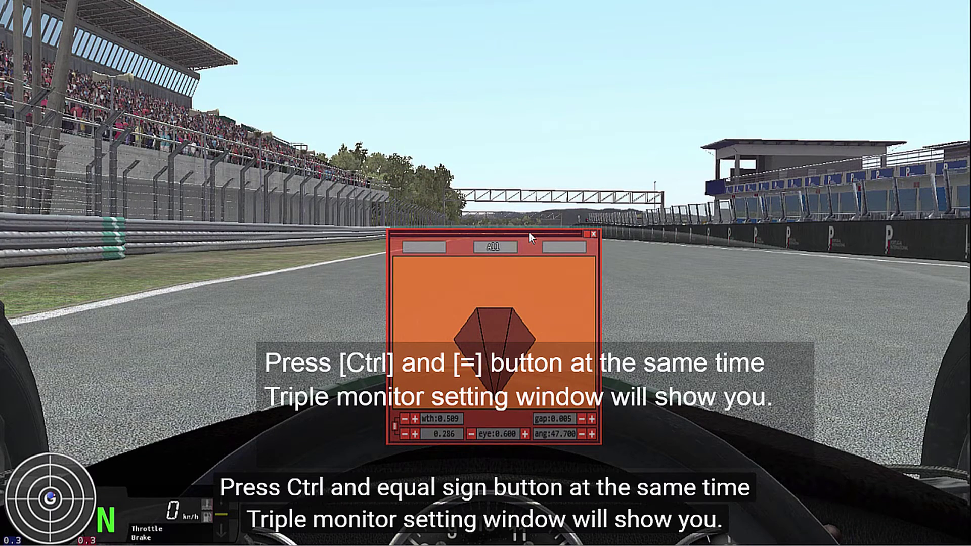
{"action": "left_click_drag", "start_coordinate": [529, 232], "coordinate": [558, 242]}
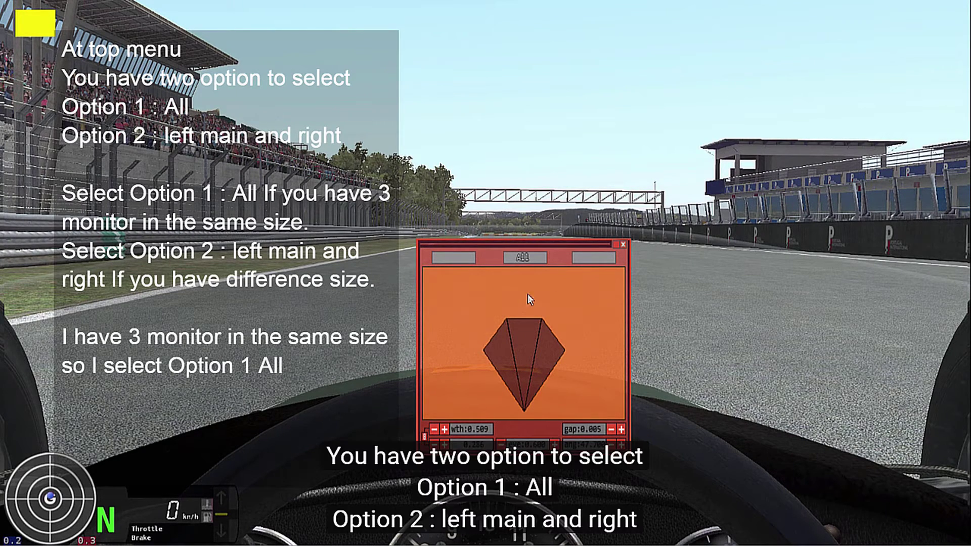
{"action": "left_click", "coordinate": [526, 260]}
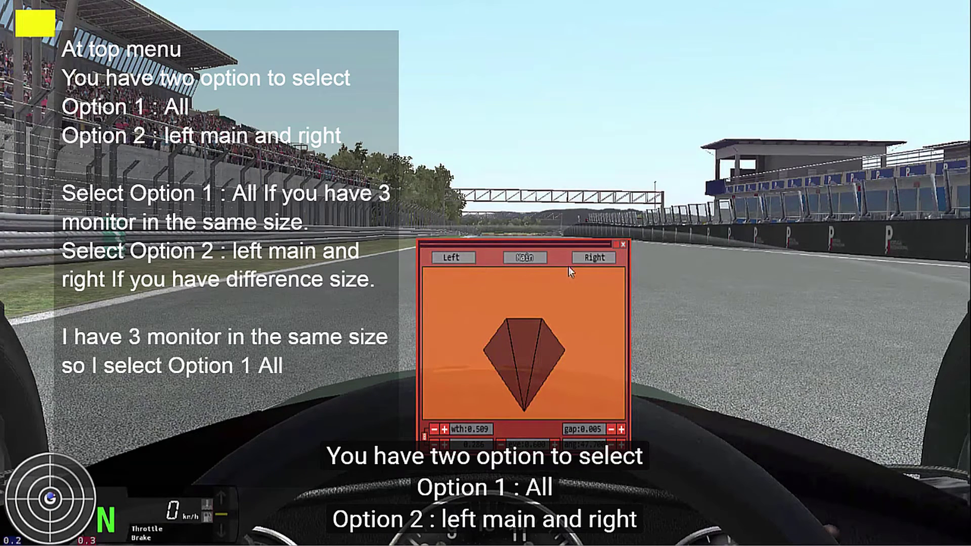
{"action": "left_click", "coordinate": [527, 261]}
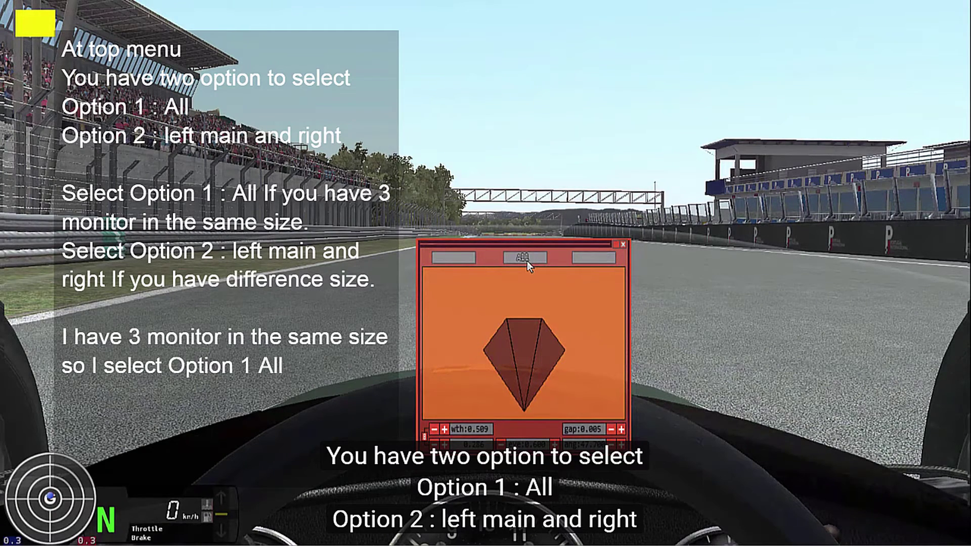
{"action": "left_click", "coordinate": [527, 261]}
{"action": "left_click", "coordinate": [527, 261]}
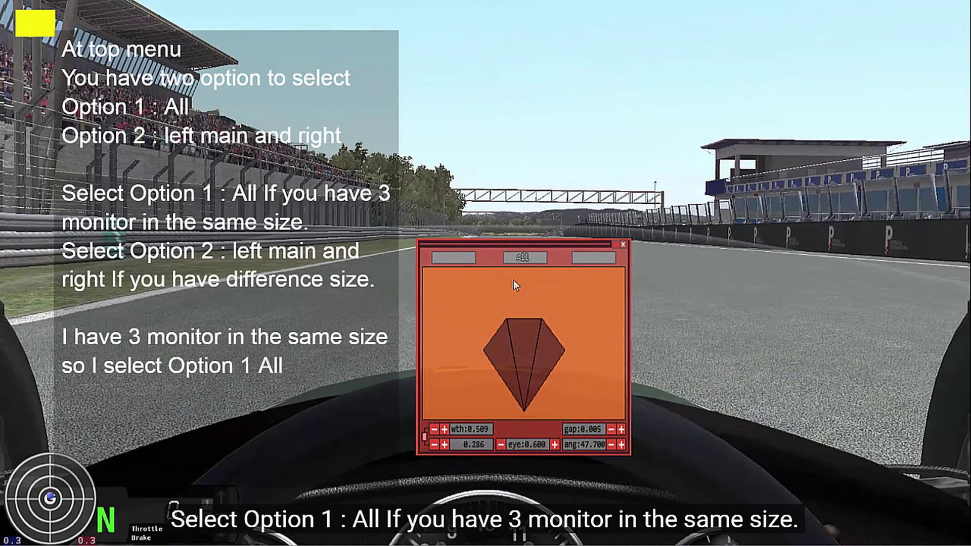
{"action": "left_click", "coordinate": [520, 254]}
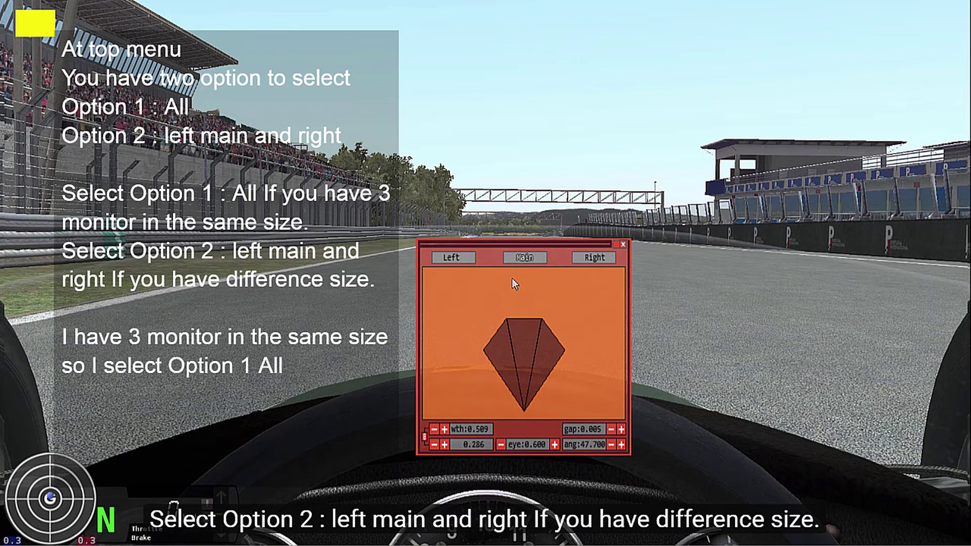
{"action": "left_click", "coordinate": [532, 262]}
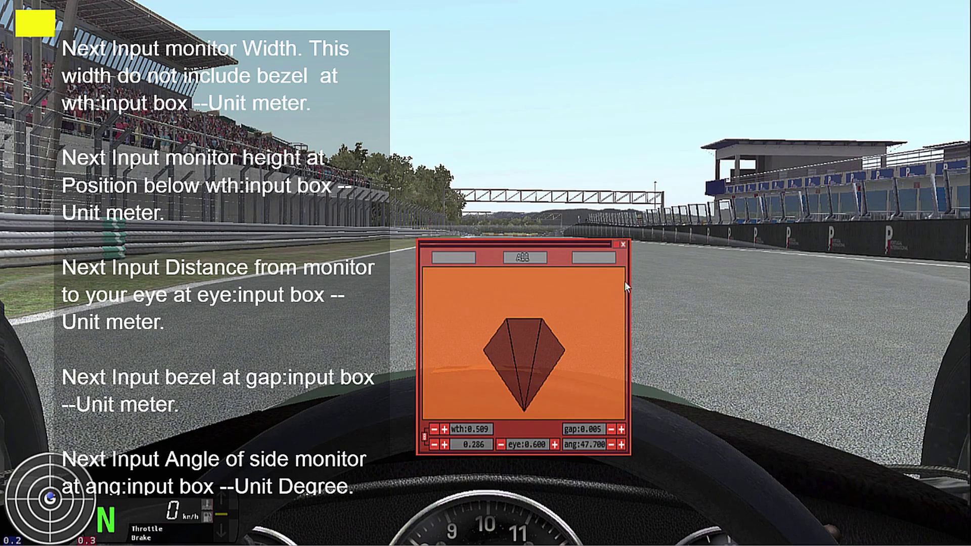
{"action": "left_click", "coordinate": [623, 244]}
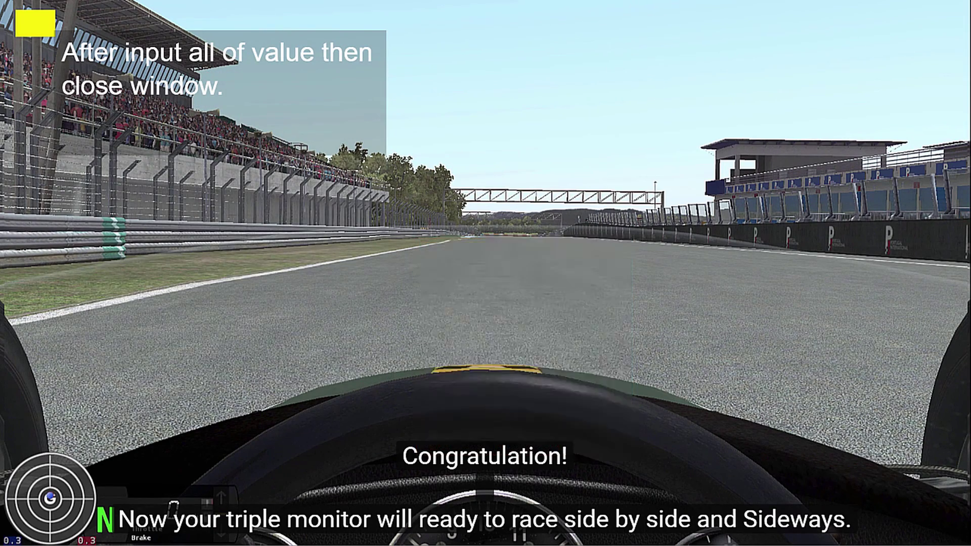